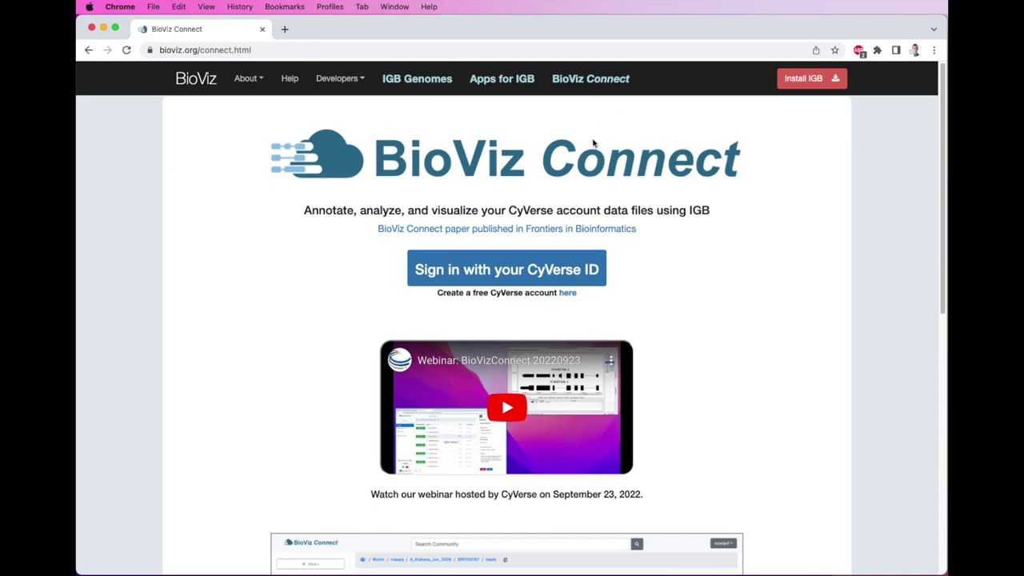
- Sign in to CyVerse with the account username and password
{"action": "left_click", "coordinate": [518, 272]}
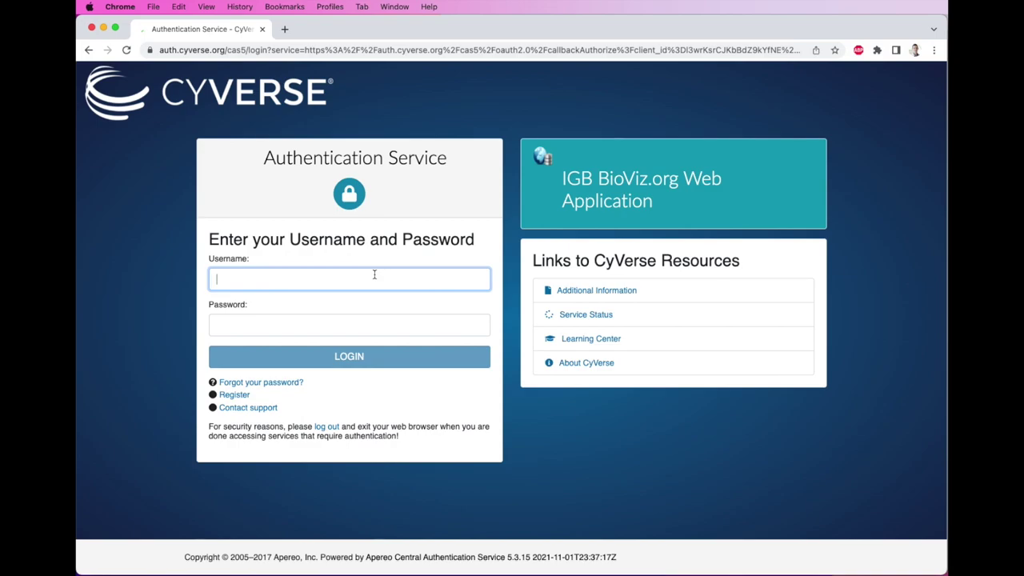
{"action": "key", "text": "Tab"}
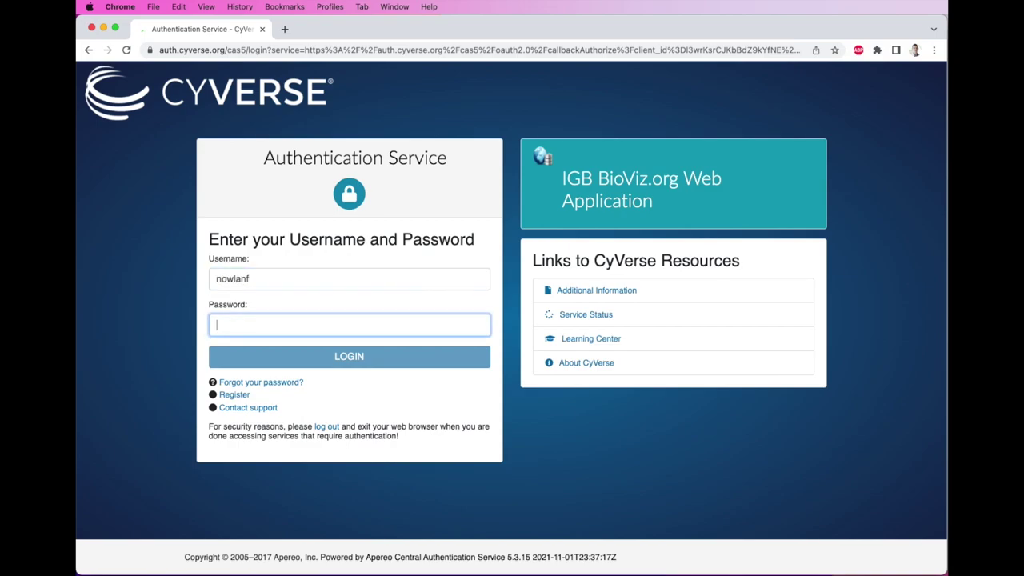
{"action": "type", "text": "••••••••"}
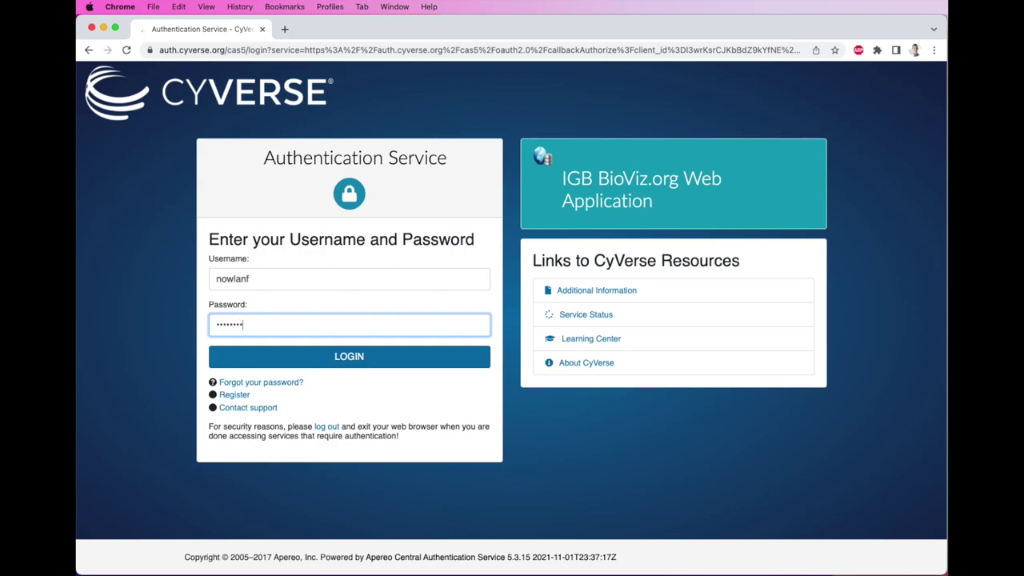
{"action": "left_click", "coordinate": [365, 355]}
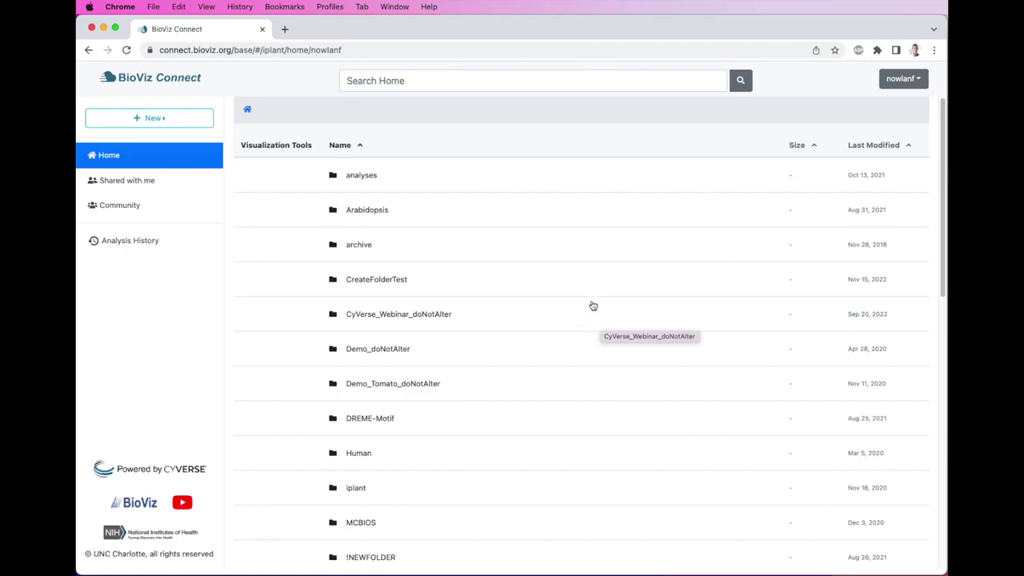
- Visit 'Shared with me', then open the Community data folder listing
{"action": "scroll", "coordinate": [528, 279], "scroll_direction": "down", "scroll_amount": 3}
{"action": "scroll", "coordinate": [543, 282], "scroll_direction": "down", "scroll_amount": 12}
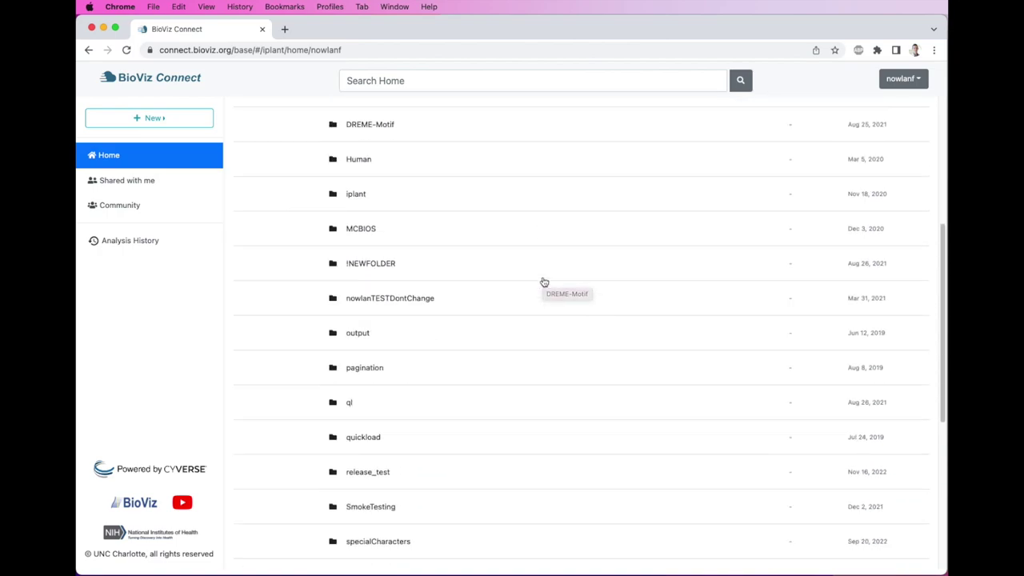
{"action": "scroll", "coordinate": [543, 282], "scroll_direction": "up", "scroll_amount": 15}
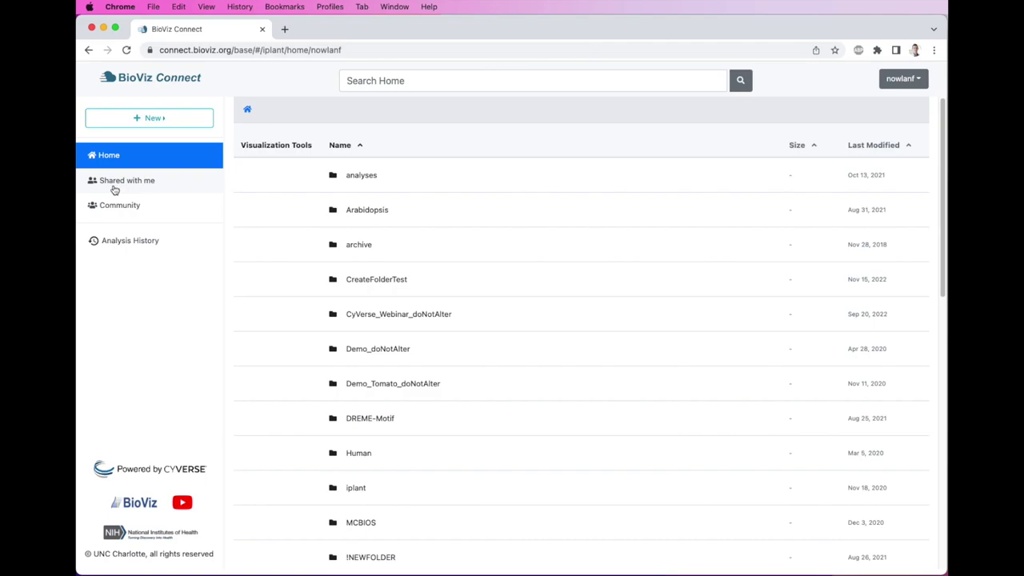
{"action": "left_click", "coordinate": [115, 186]}
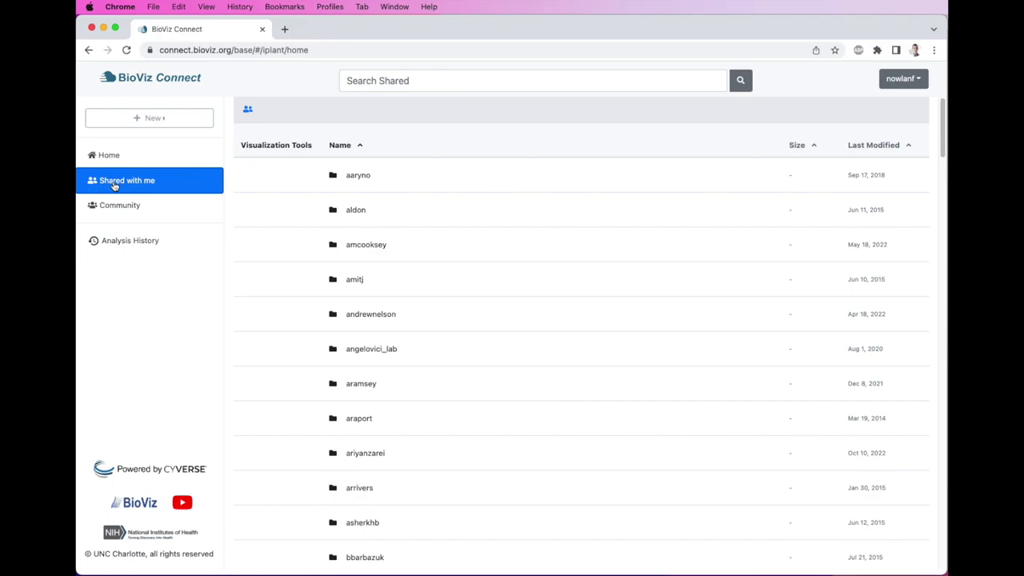
{"action": "left_click", "coordinate": [118, 206]}
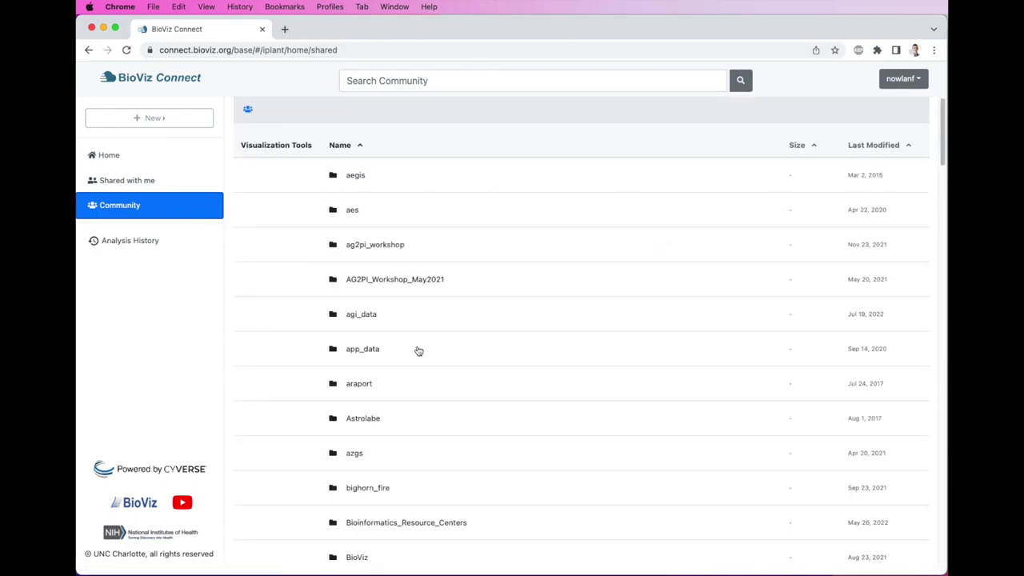
{"action": "scroll", "coordinate": [417, 351], "scroll_direction": "down", "scroll_amount": 3}
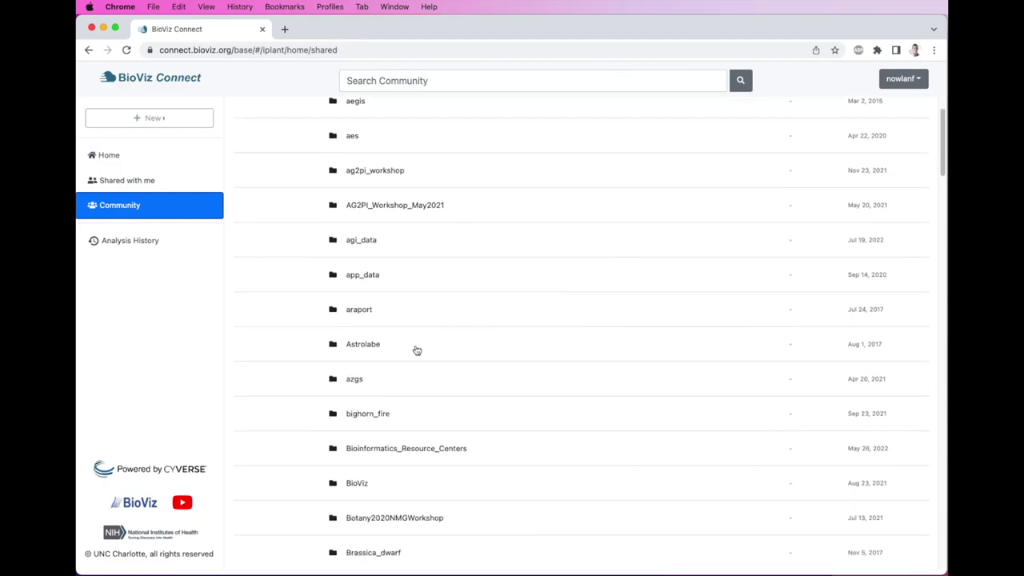
- Open BioViz/rnaseq/A_thaliana_Jun_2009/SRP220157/graph_scaled to list the .bw coverage files
{"action": "double_click", "coordinate": [404, 475]}
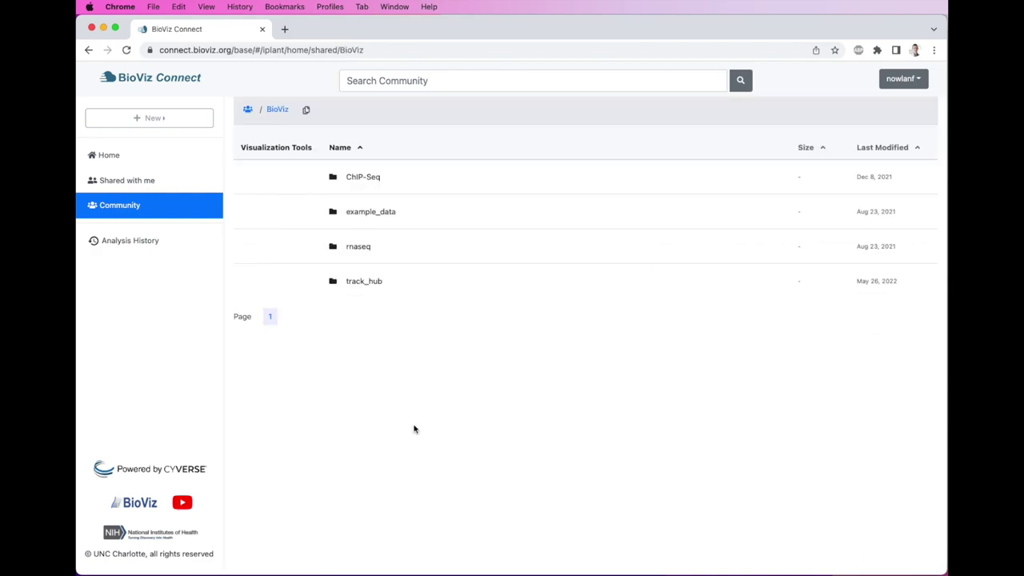
{"action": "double_click", "coordinate": [387, 255]}
{"action": "double_click", "coordinate": [386, 182]}
{"action": "double_click", "coordinate": [384, 182]}
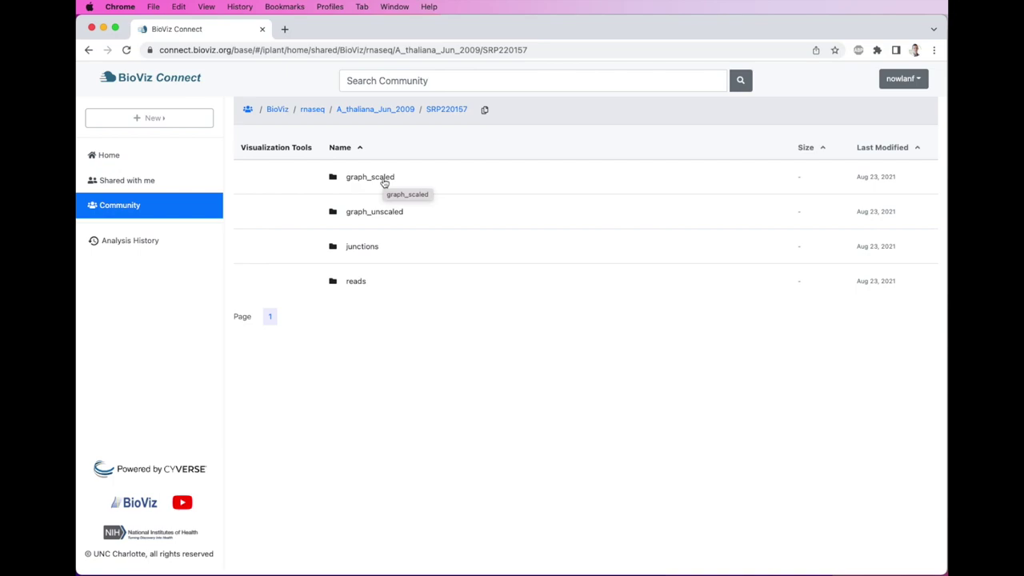
{"action": "double_click", "coordinate": [428, 179]}
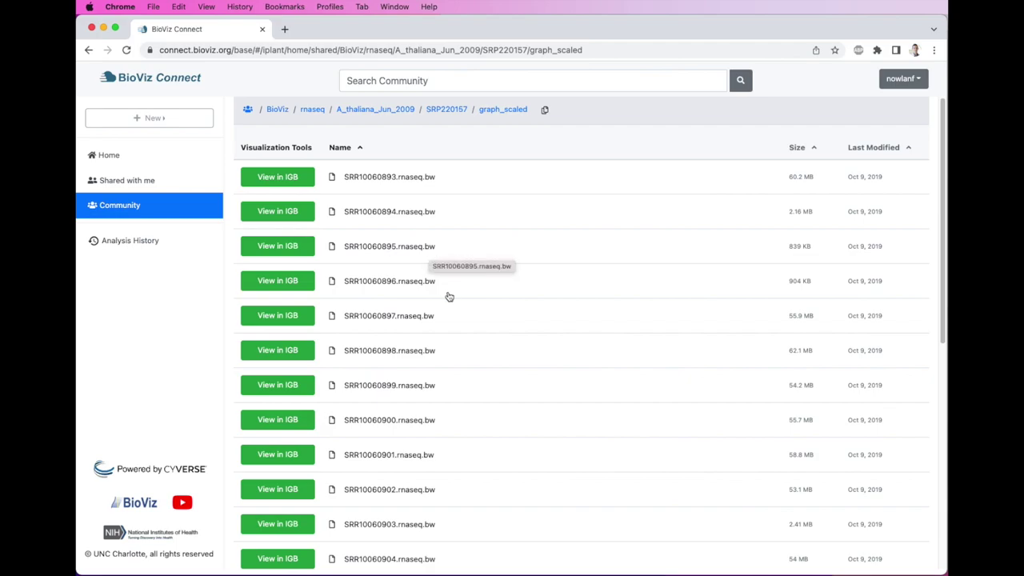
{"action": "scroll", "coordinate": [448, 295], "scroll_direction": "down", "scroll_amount": 3}
{"action": "scroll", "coordinate": [516, 447], "scroll_direction": "down", "scroll_amount": 3}
{"action": "scroll", "coordinate": [537, 365], "scroll_direction": "down", "scroll_amount": 3}
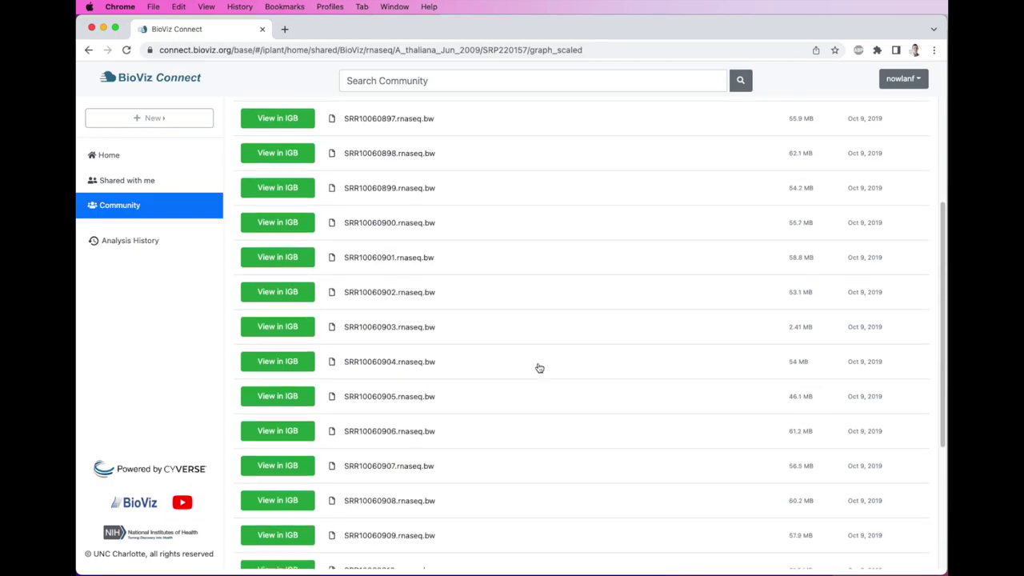
- Show metadata for SRR10060904.rnaseq.bw, the 'SRR10060904 - Control' track
{"action": "right_click", "coordinate": [557, 304]}
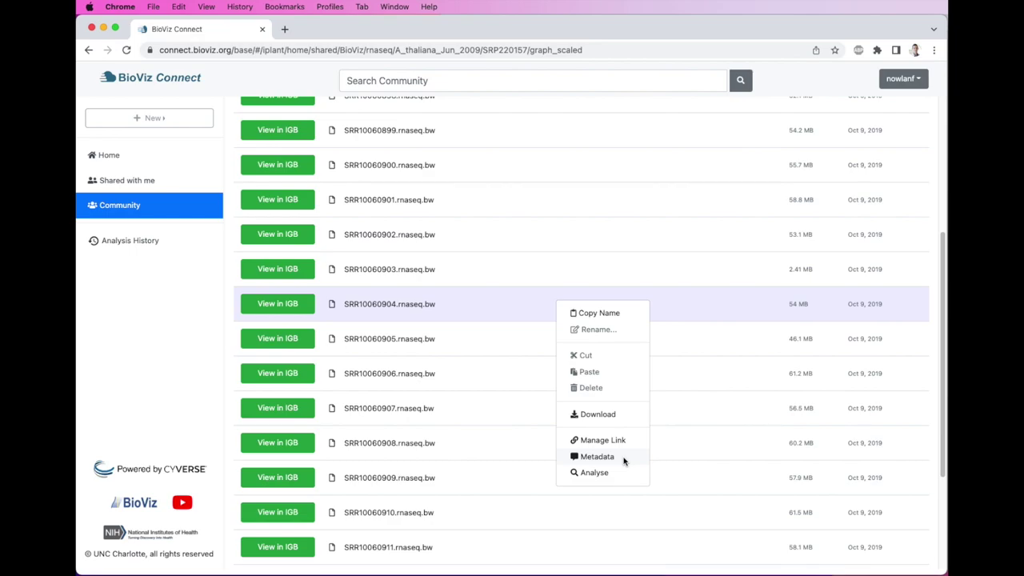
{"action": "left_click", "coordinate": [597, 456]}
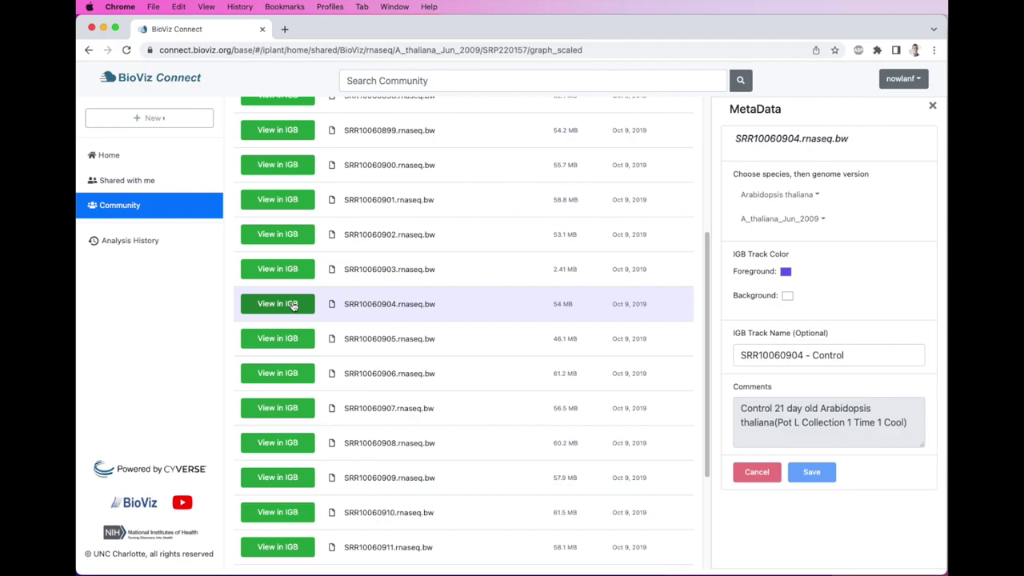
- Send SRR10060904 (Control) and SRR10060912 (Heat treated) to IGB, checking SRR10060912's metadata
{"action": "left_click", "coordinate": [293, 306]}
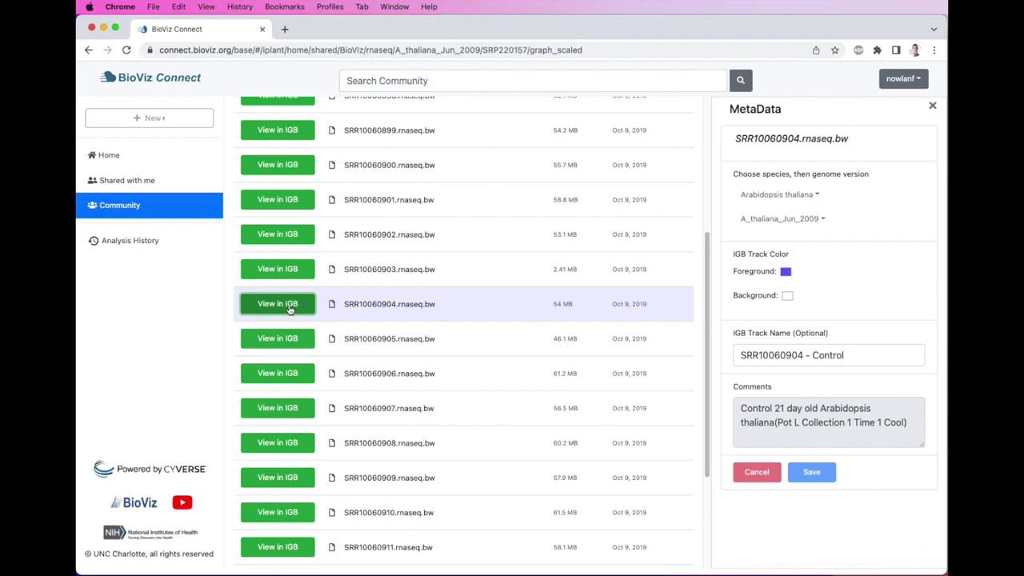
{"action": "scroll", "coordinate": [441, 325], "scroll_direction": "down", "scroll_amount": 3}
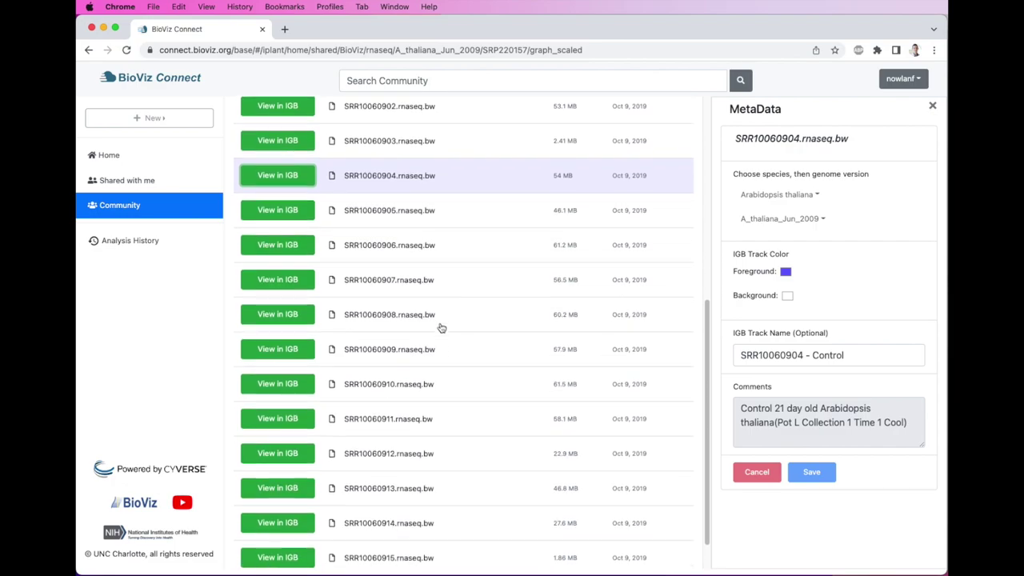
{"action": "left_click", "coordinate": [455, 452]}
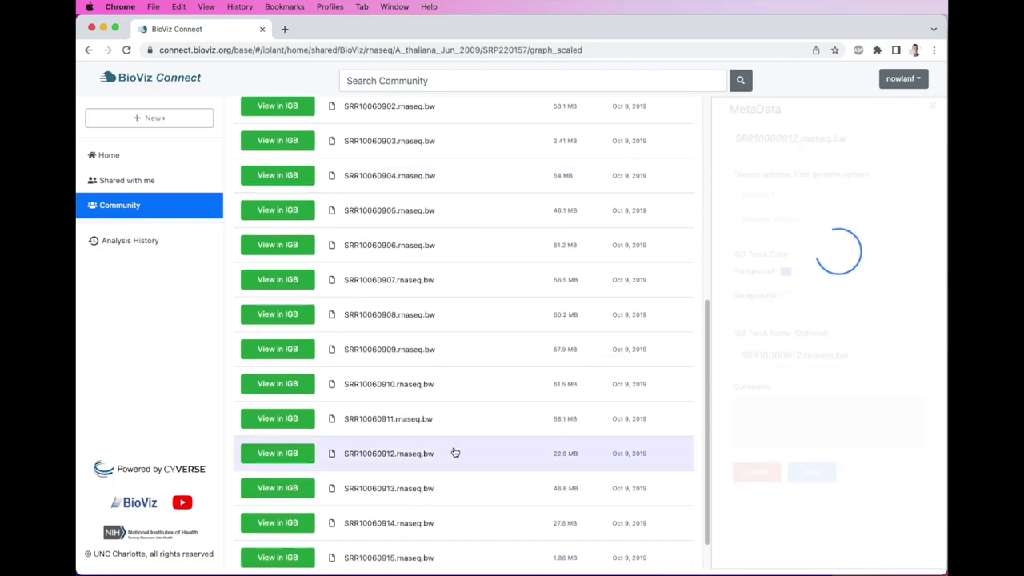
{"action": "left_click", "coordinate": [303, 454]}
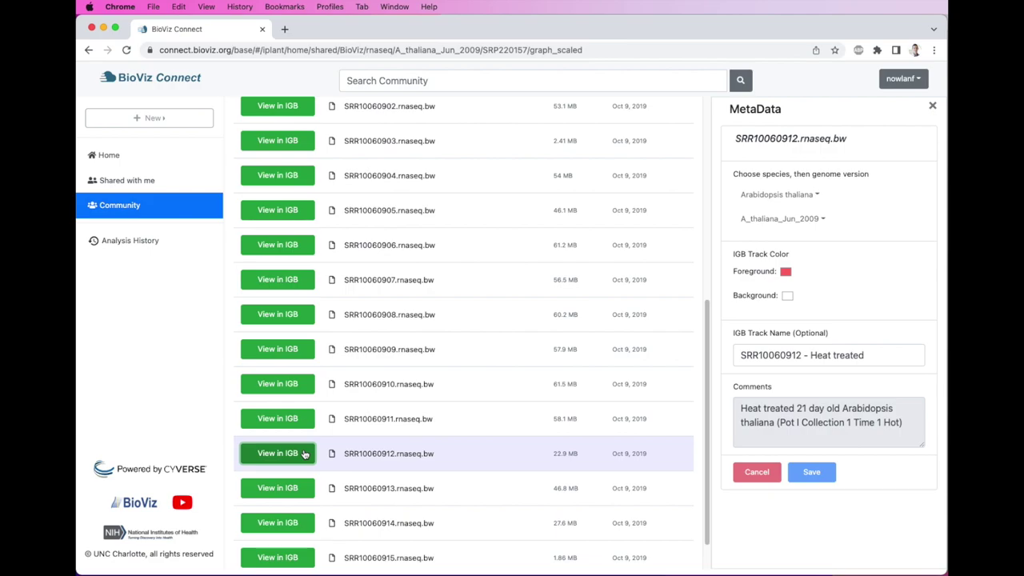
{"action": "left_click", "coordinate": [304, 454]}
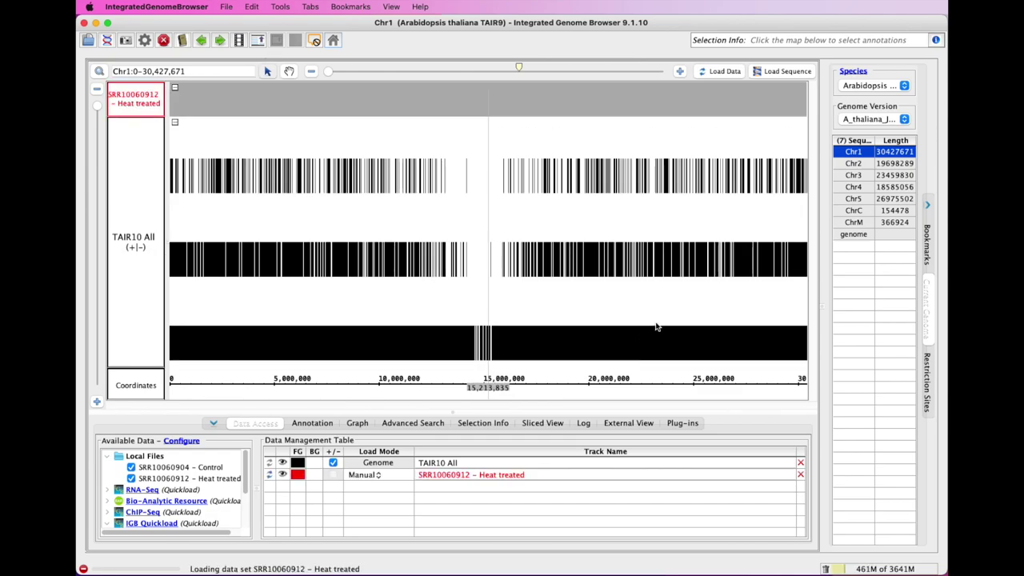
- Jump to the SR45A gene via 'sr45a' and load both coverage graphs
{"action": "left_click", "coordinate": [210, 72]}
{"action": "type", "text": "s"}
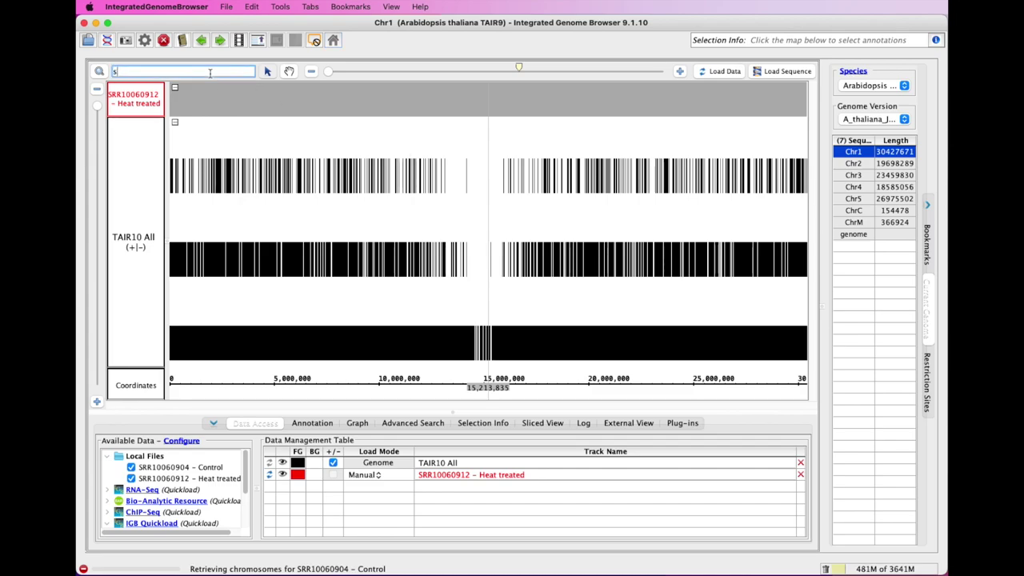
{"action": "type", "text": "r45a"}
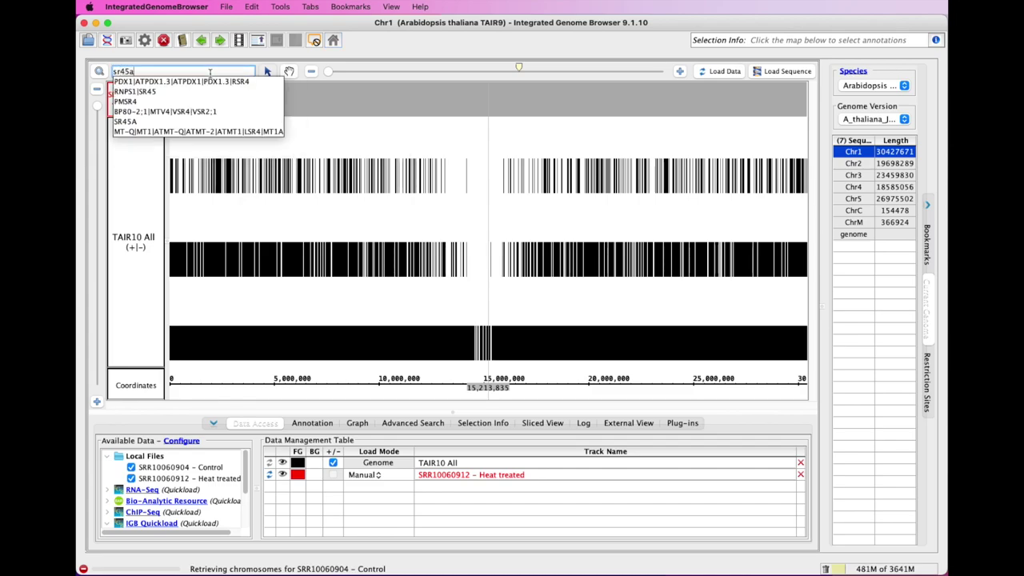
{"action": "left_click", "coordinate": [128, 83]}
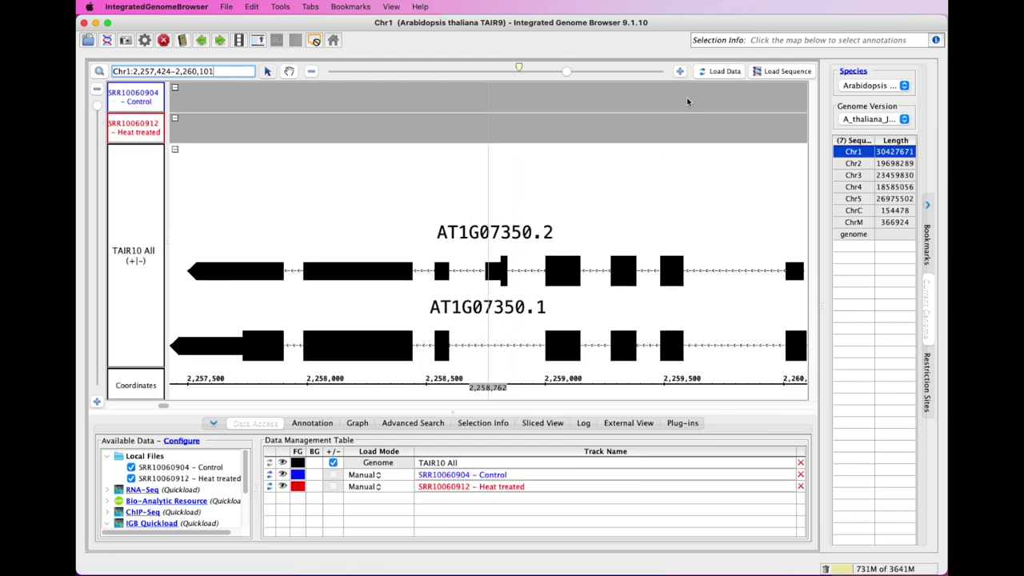
{"action": "left_click", "coordinate": [714, 76]}
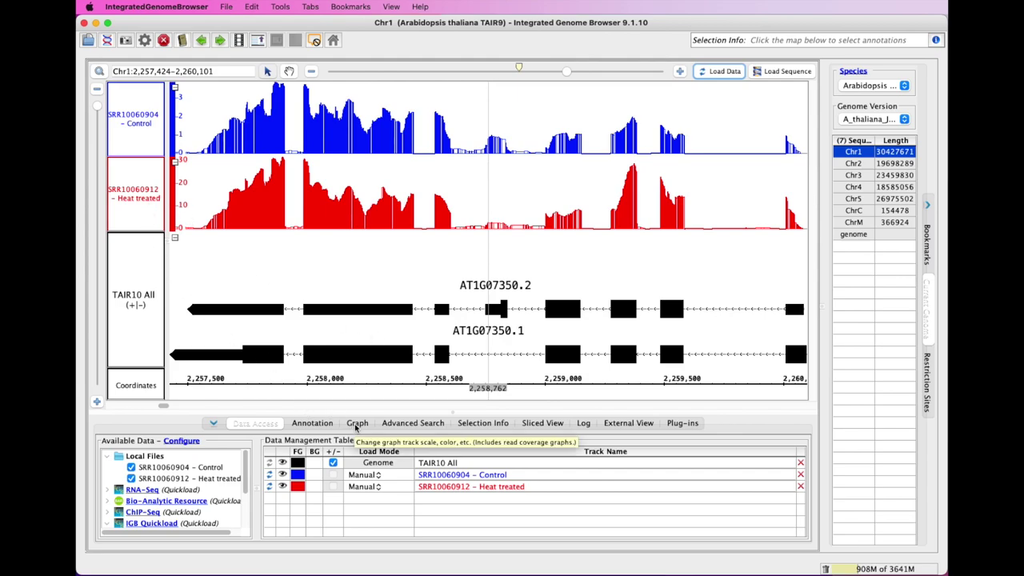
- Select both coverage graphs and set their Y Axis Scale Max to 30
{"action": "left_click", "coordinate": [354, 423]}
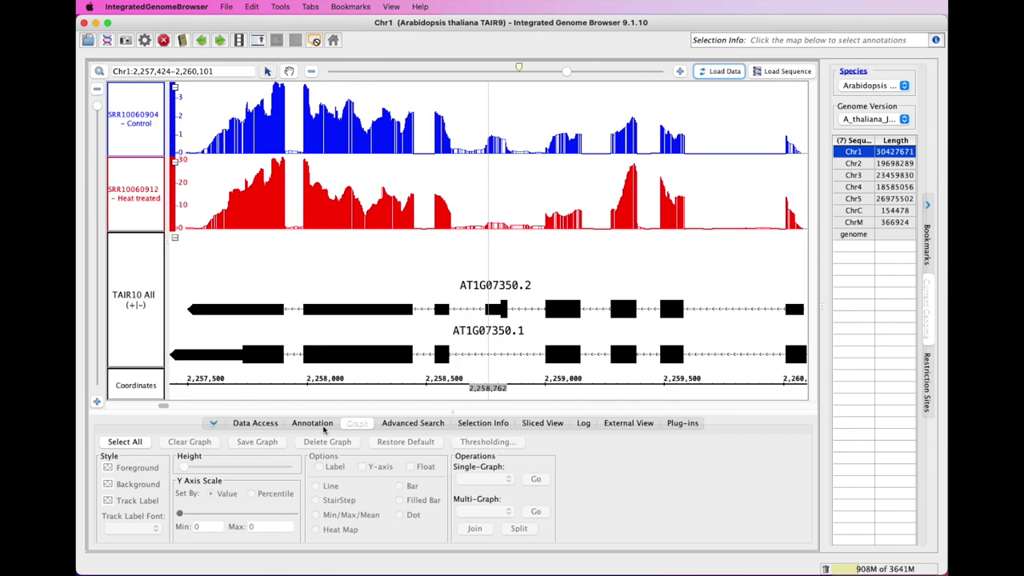
{"action": "left_click", "coordinate": [140, 444]}
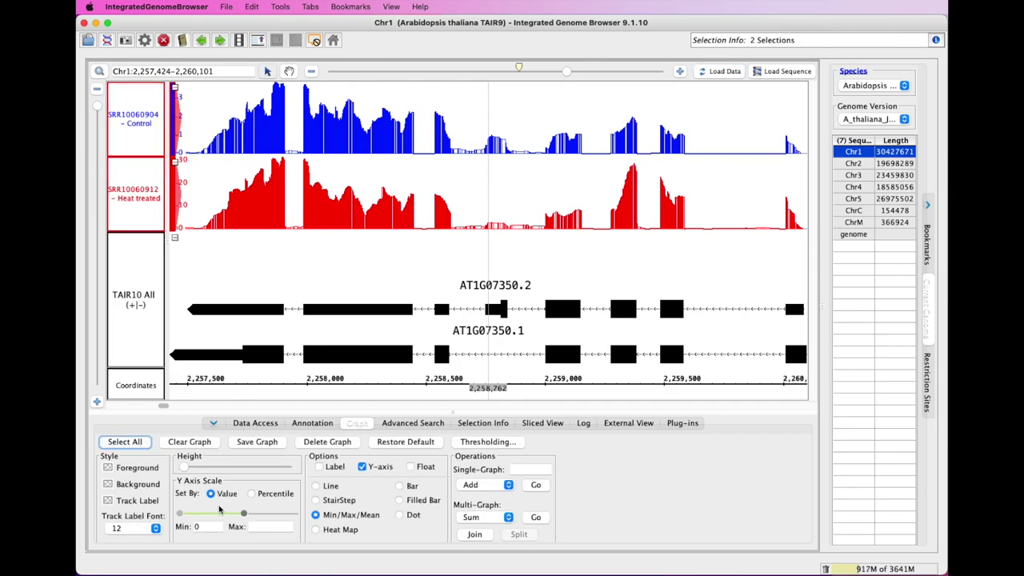
{"action": "left_click", "coordinate": [282, 524]}
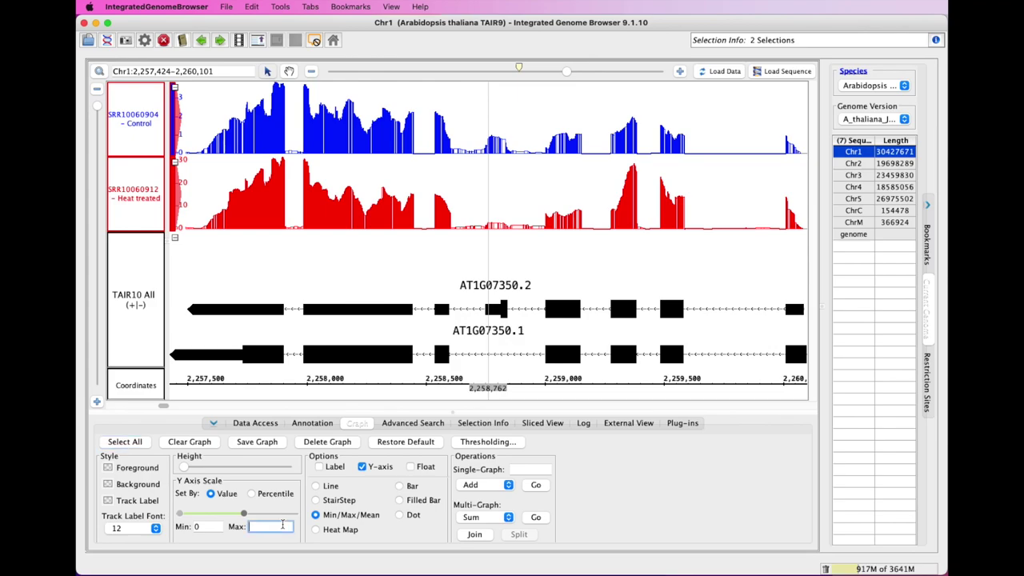
{"action": "type", "text": "30"}
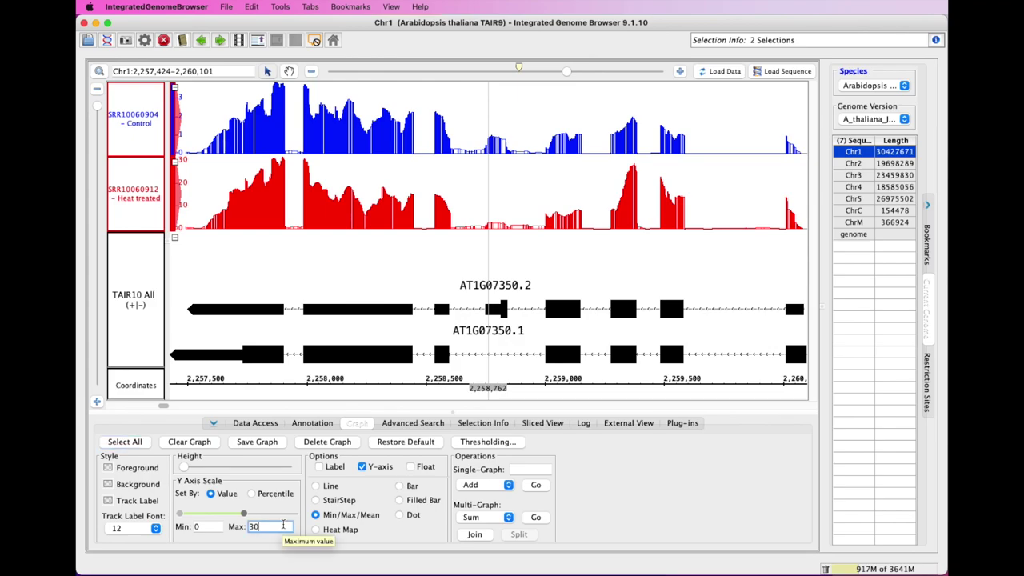
{"action": "key", "text": "Return"}
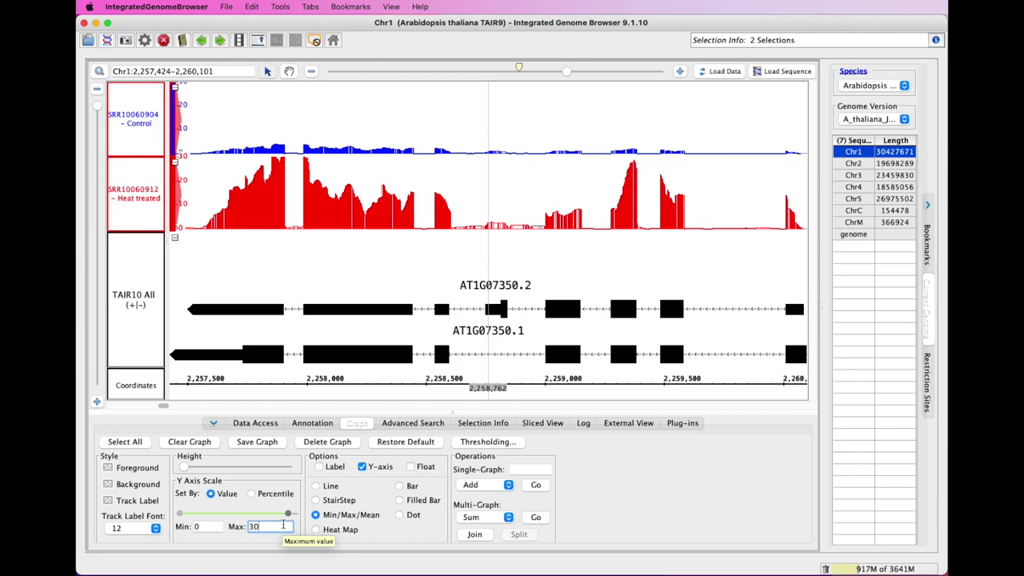